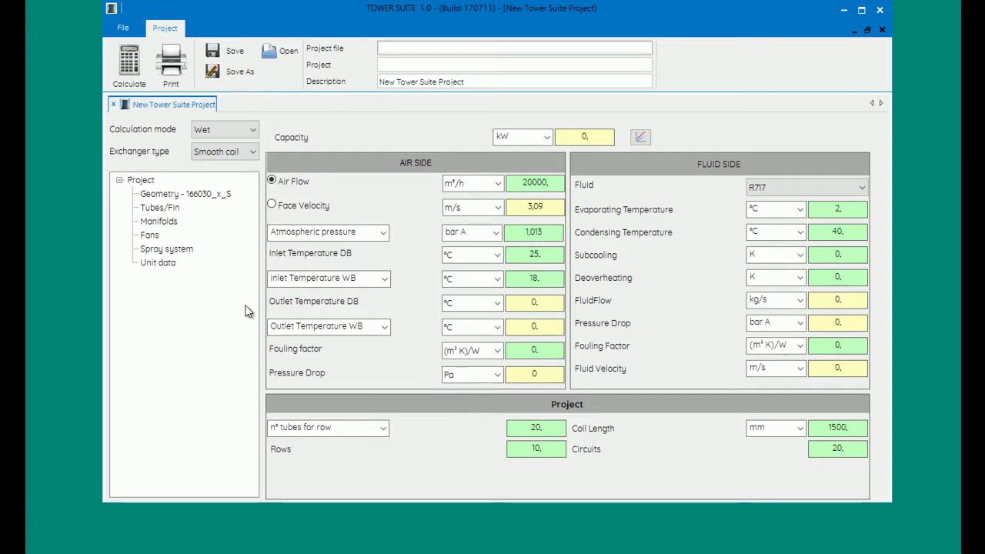
- Keep Iron as the tube material for the 0,35 mm tubes, then view the Manifolds settings
click(173, 209)
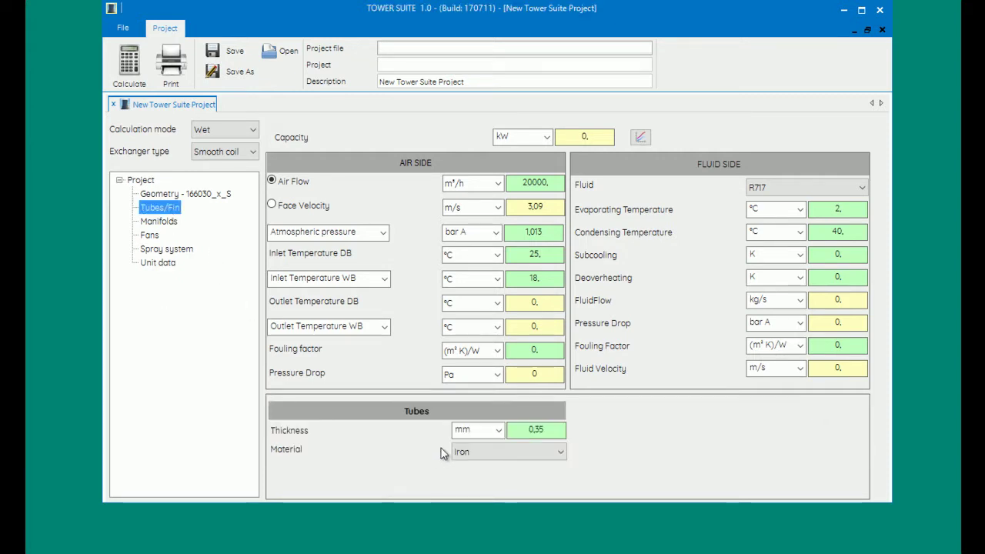
click(540, 454)
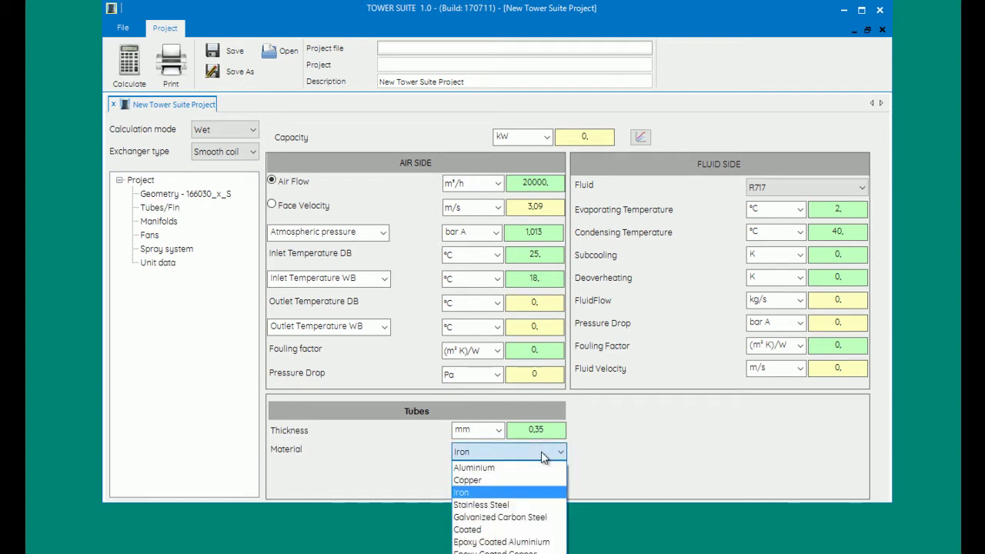
click(412, 435)
click(176, 222)
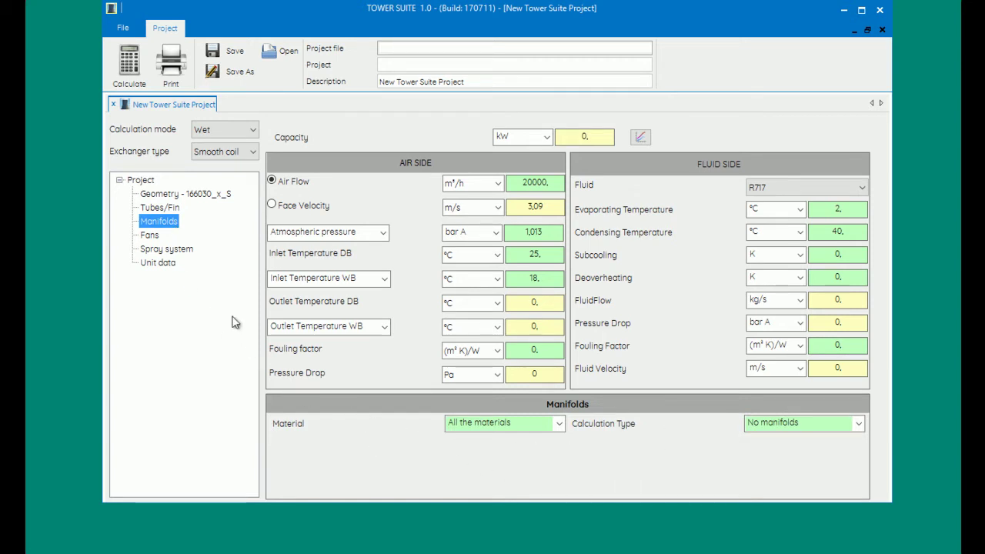
- Browse the fan models in Fans management, then view the Spray system settings at 75 efficiency
click(154, 237)
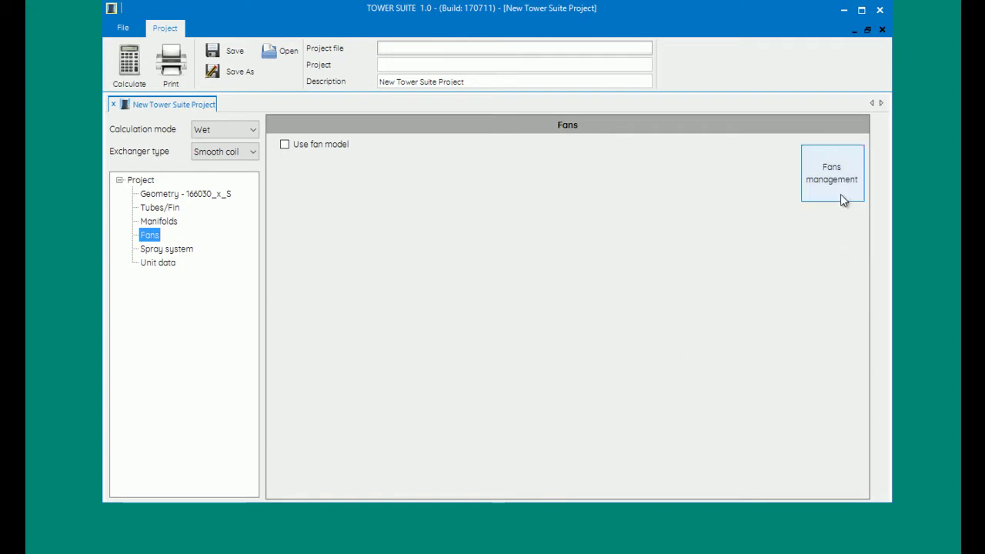
click(840, 189)
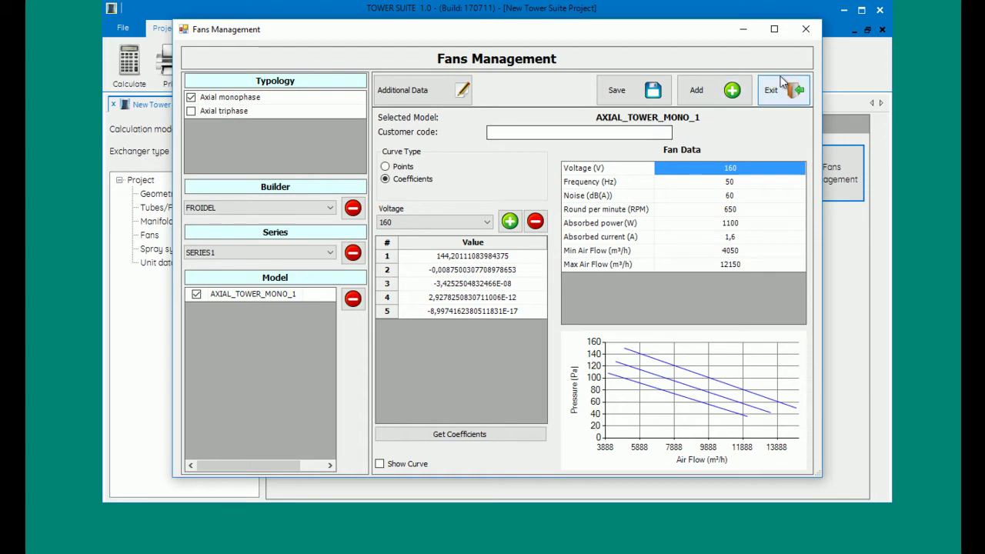
click(806, 35)
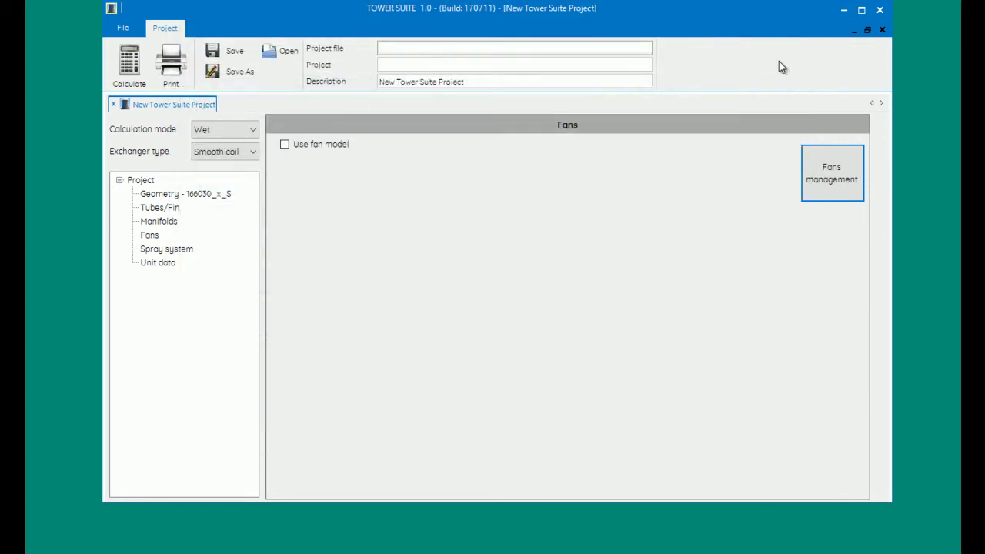
click(183, 247)
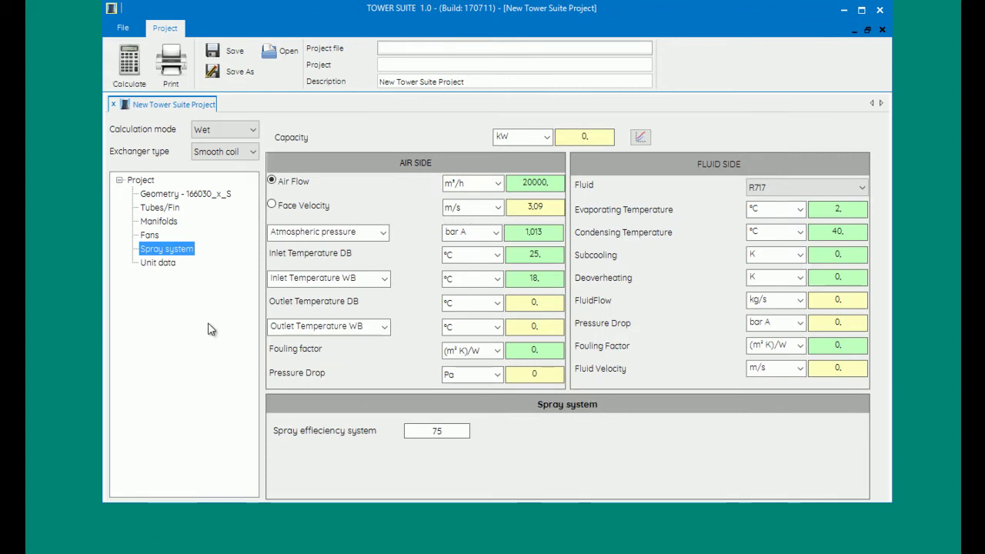
- Show the Unit data section with length, height and depth all at 0 mm
click(165, 264)
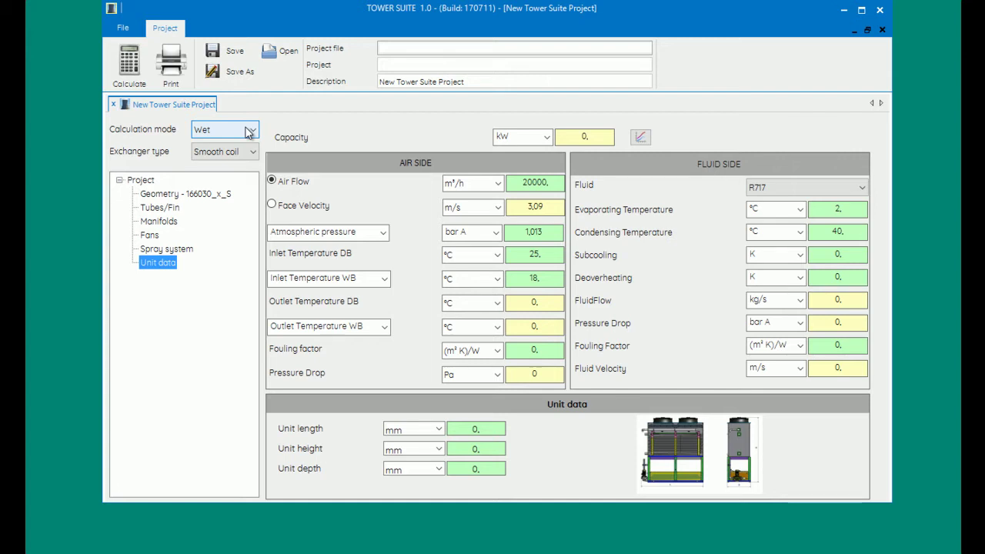
- Leave calculation mode Wet, exchanger type Smooth coil and fluid R717 unchanged
click(248, 131)
click(247, 147)
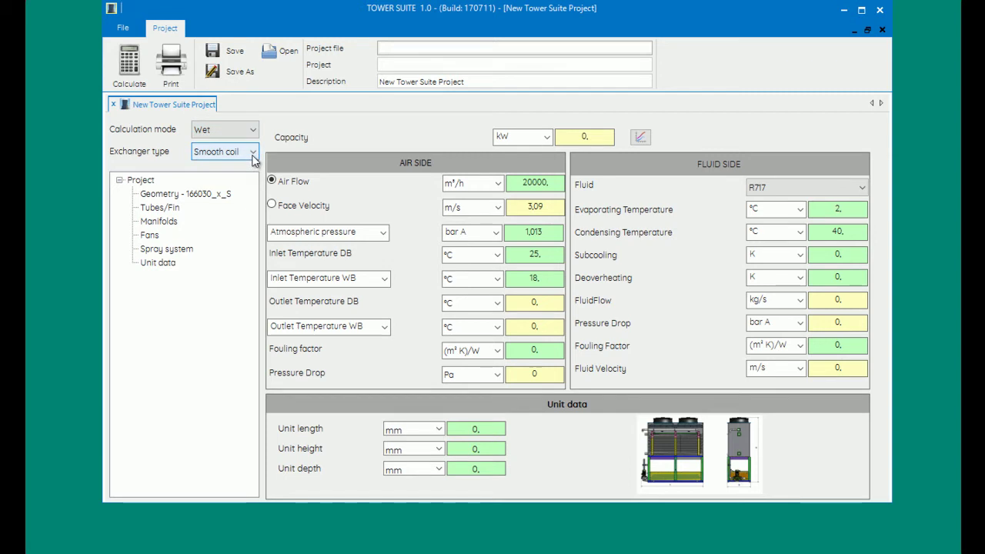
click(253, 158)
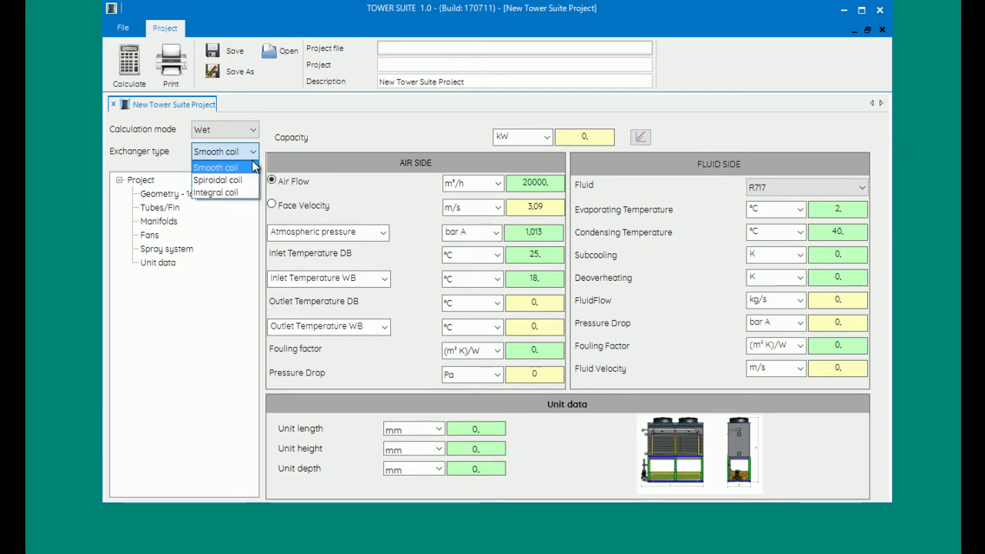
click(254, 228)
click(812, 190)
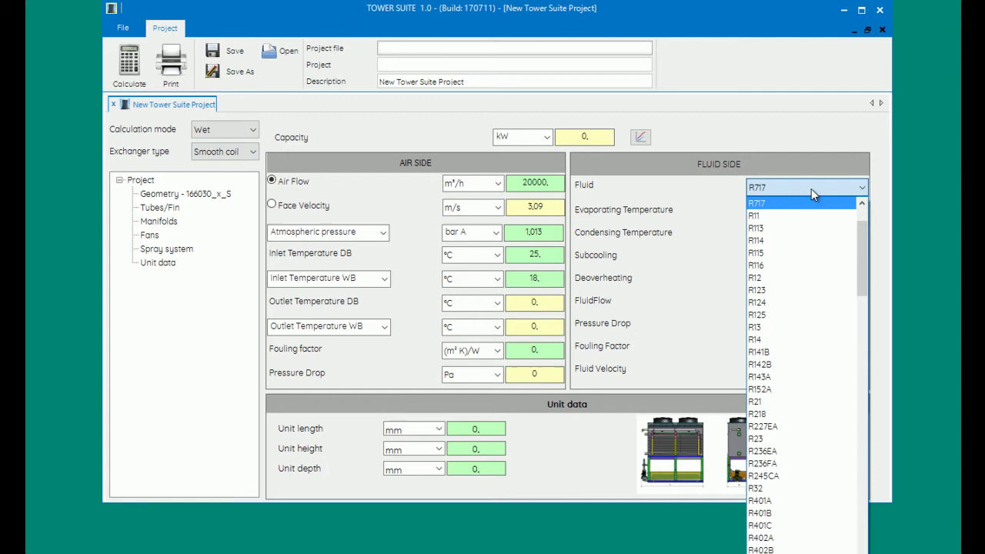
drag(863, 227, 865, 217)
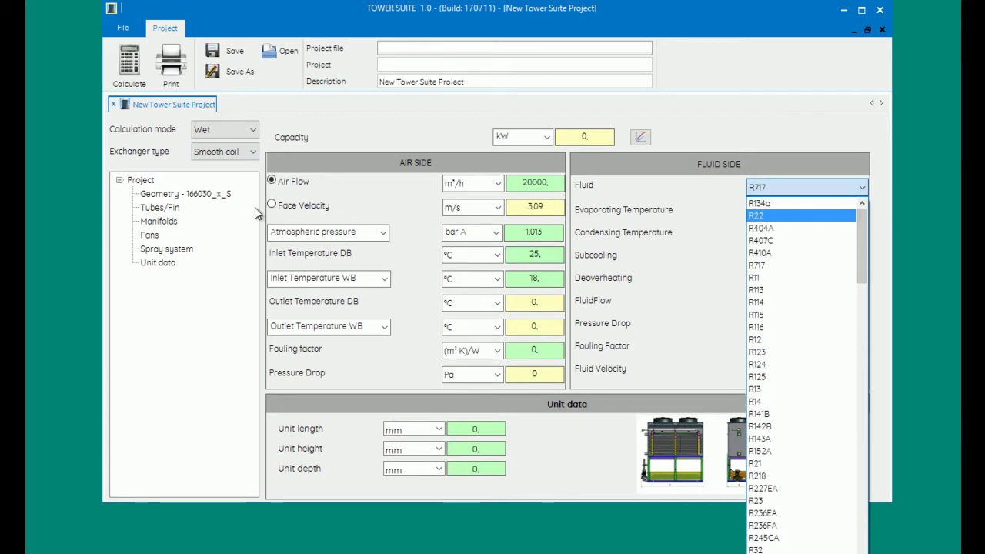
click(214, 198)
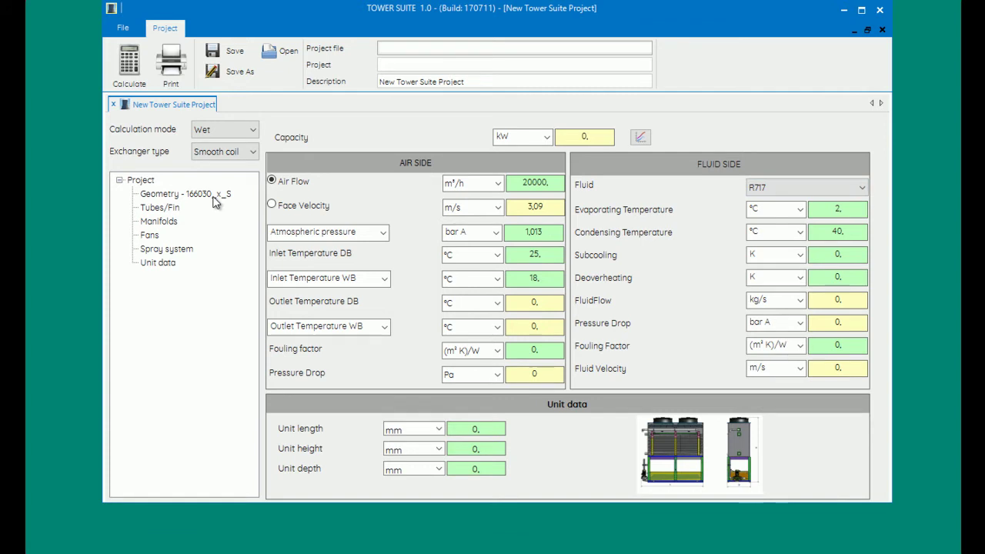
- Open geometry 166030_x_S, check its 60 mm spacing and 15,88 mm diameter, and show its correction factors
click(217, 197)
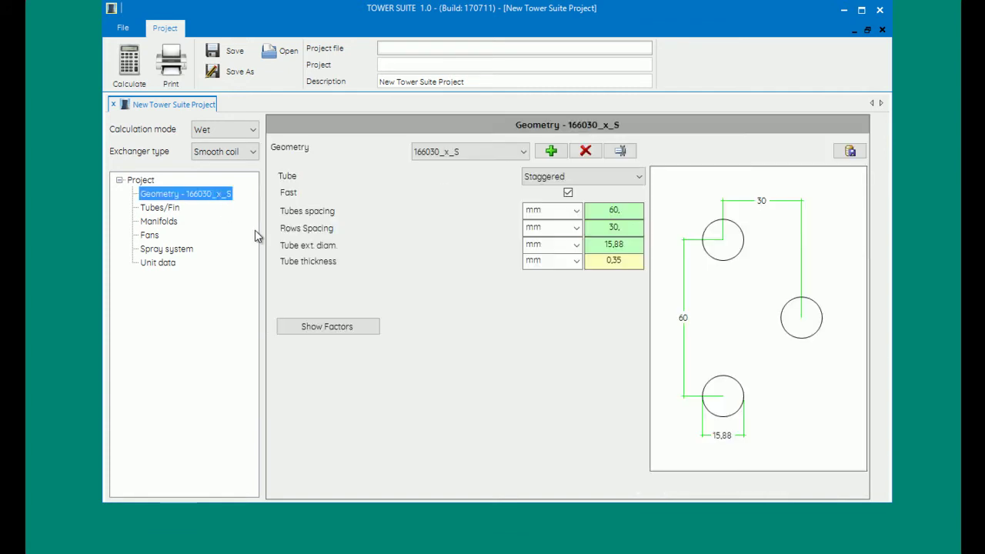
click(629, 213)
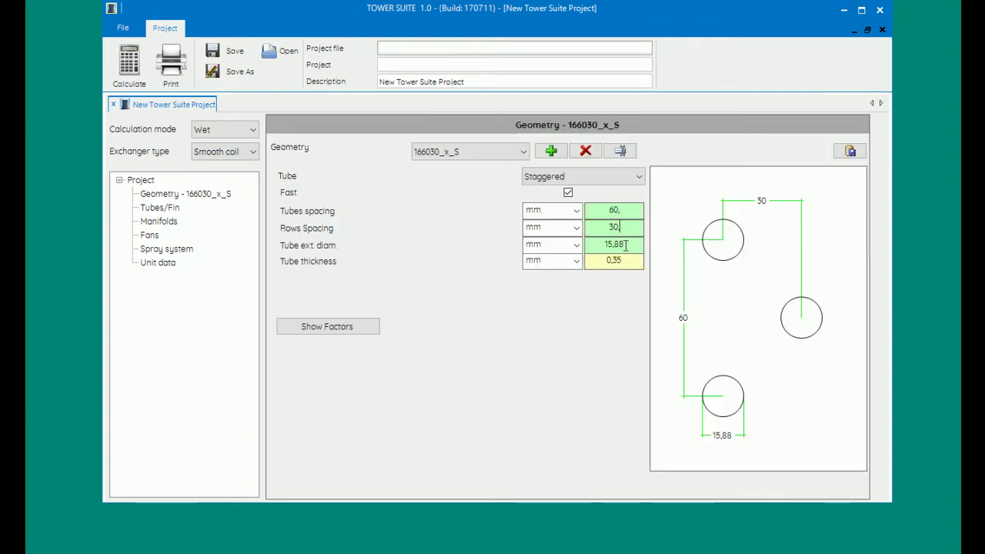
click(625, 244)
click(334, 329)
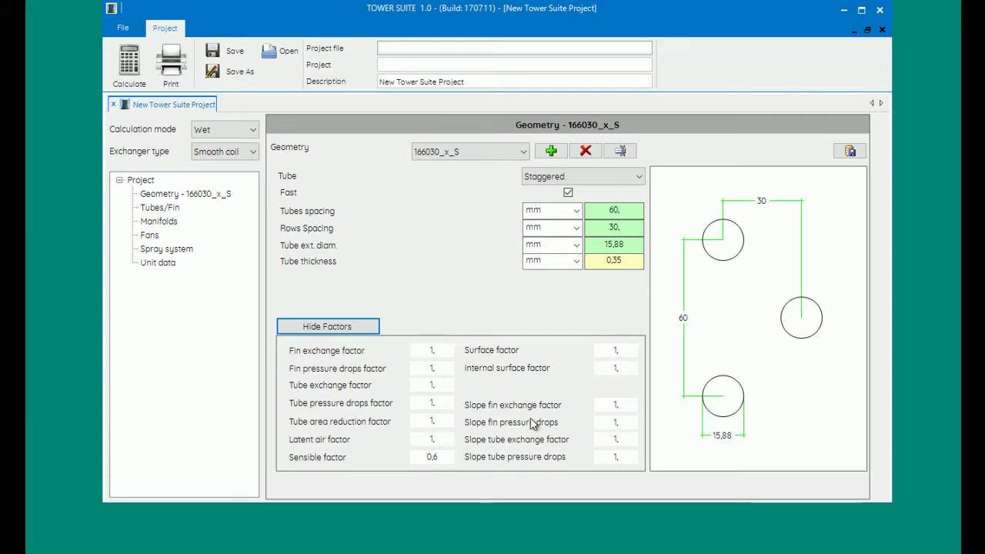
- Cancel the New Geometry wizard and return to the project's operating conditions page
click(551, 153)
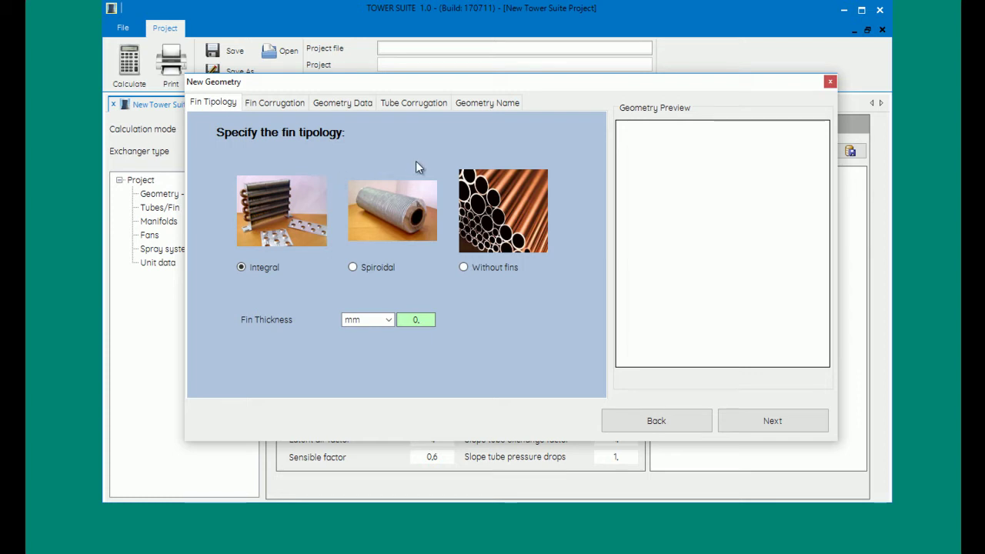
click(829, 84)
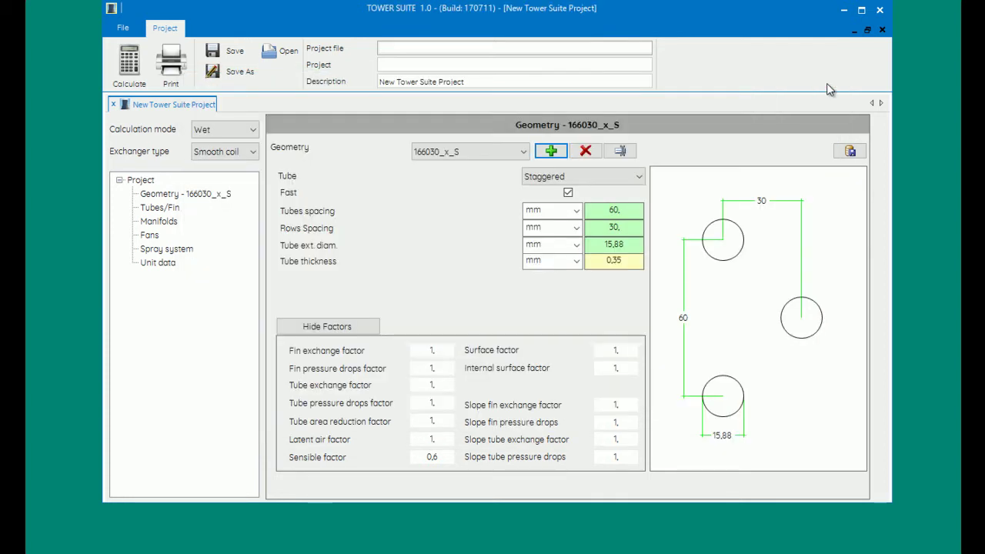
click(172, 187)
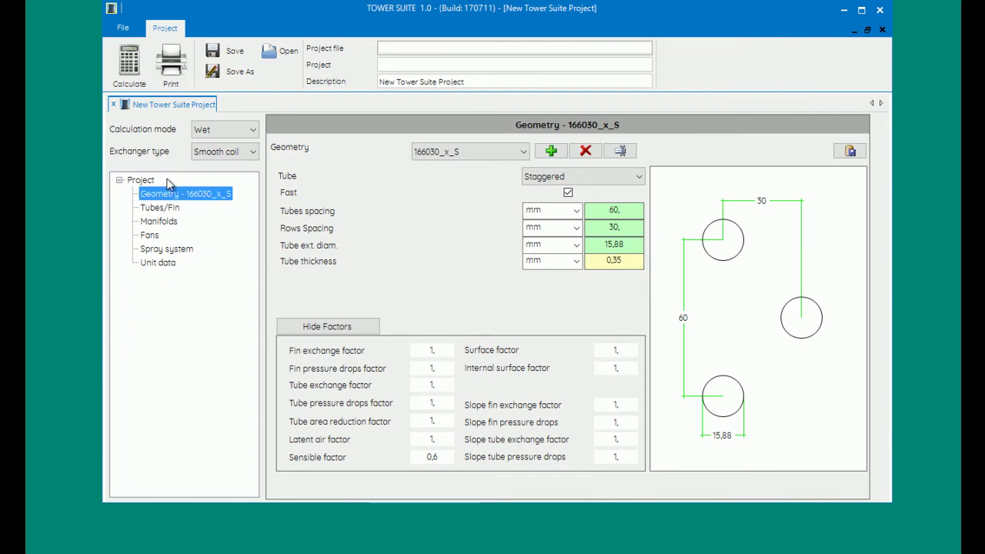
- Review the air-side inputs: 1,013 bar A pressure, 25 °C dry bulb and 18 °C wet bulb
click(146, 184)
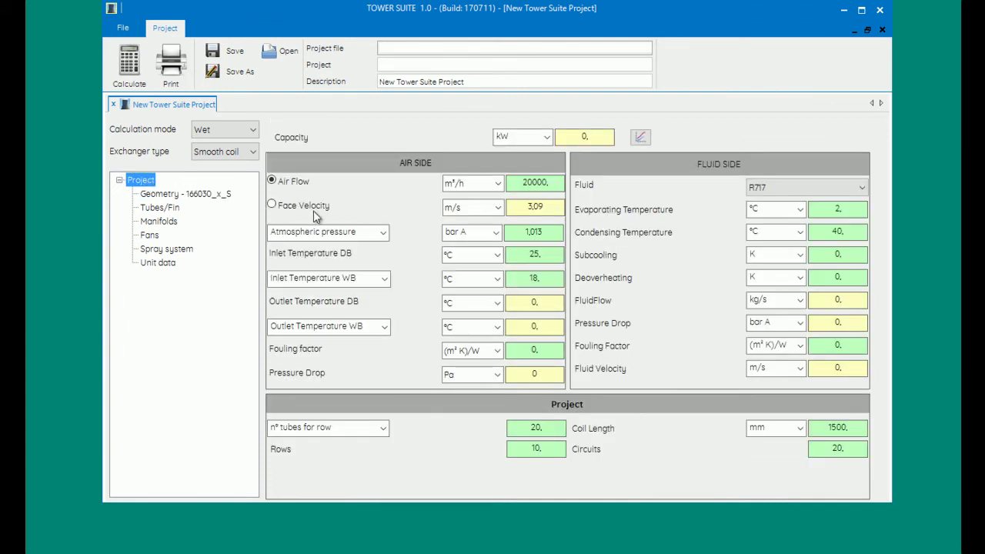
mouse_move(555, 181)
mouse_down()
mouse_move(525, 184)
mouse_move(505, 208)
mouse_move(560, 231)
mouse_move(554, 256)
mouse_move(521, 253)
mouse_up()
click(526, 232)
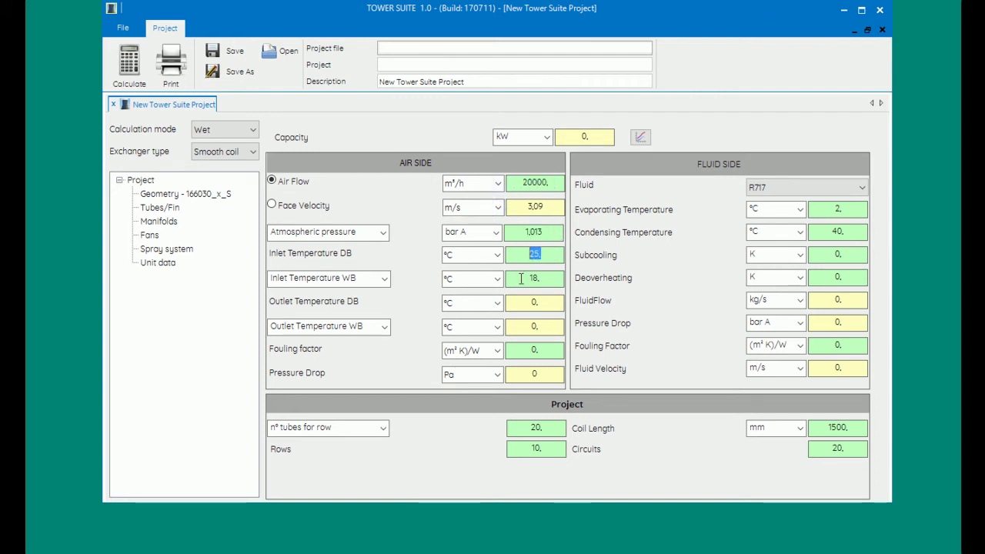
click(522, 278)
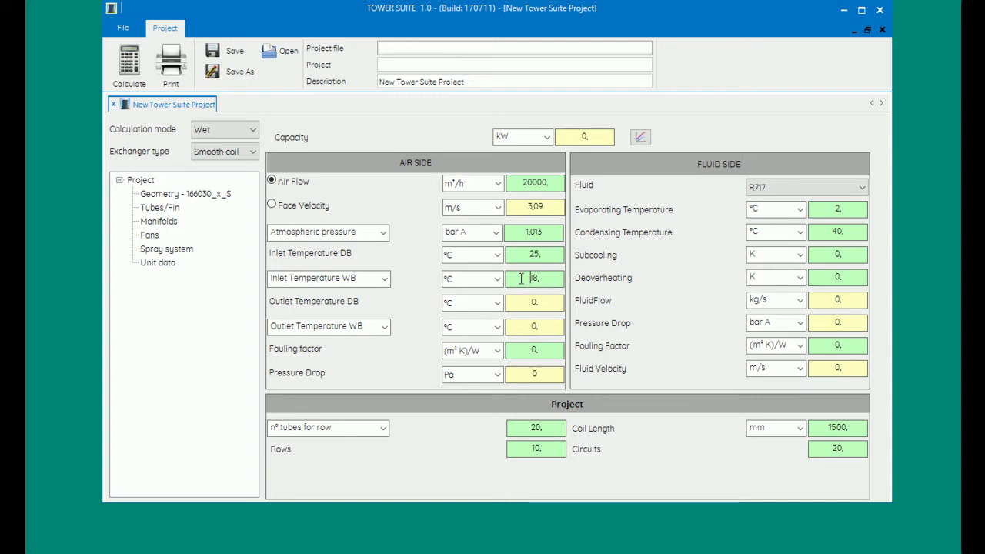
- Run the calculation and keep capacity in kW, giving 128,48 kW and 27,59 °C outlet air
click(132, 73)
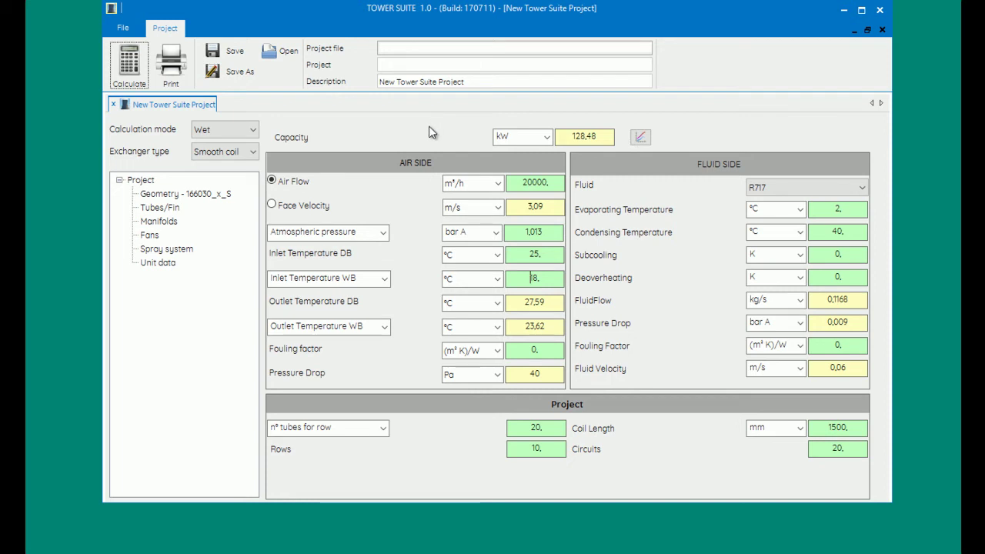
click(546, 137)
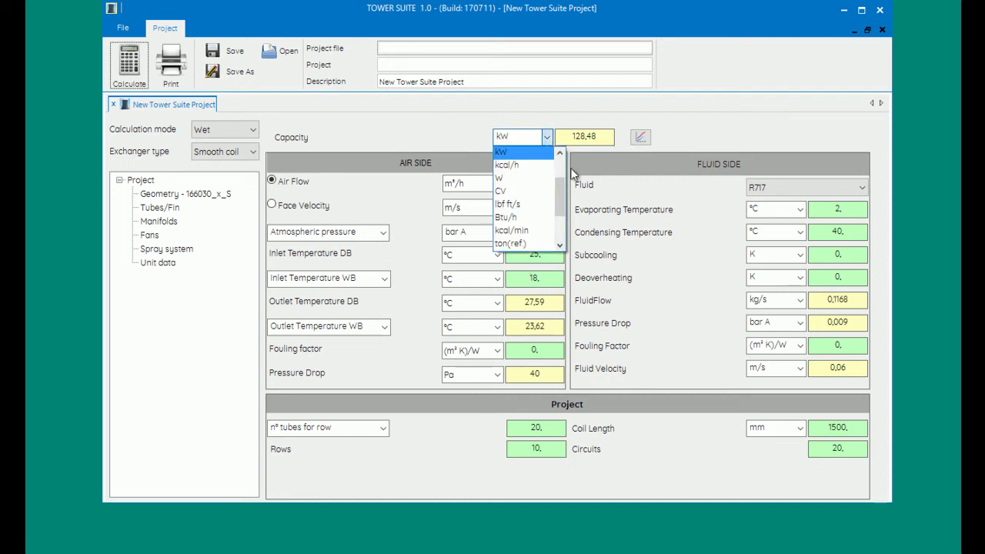
scroll(563, 187, up, 2)
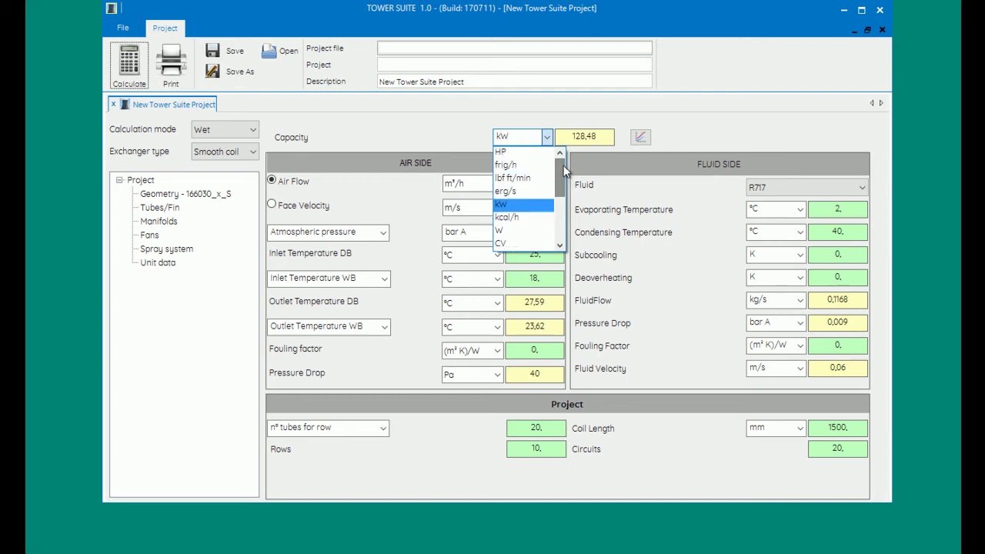
click(640, 137)
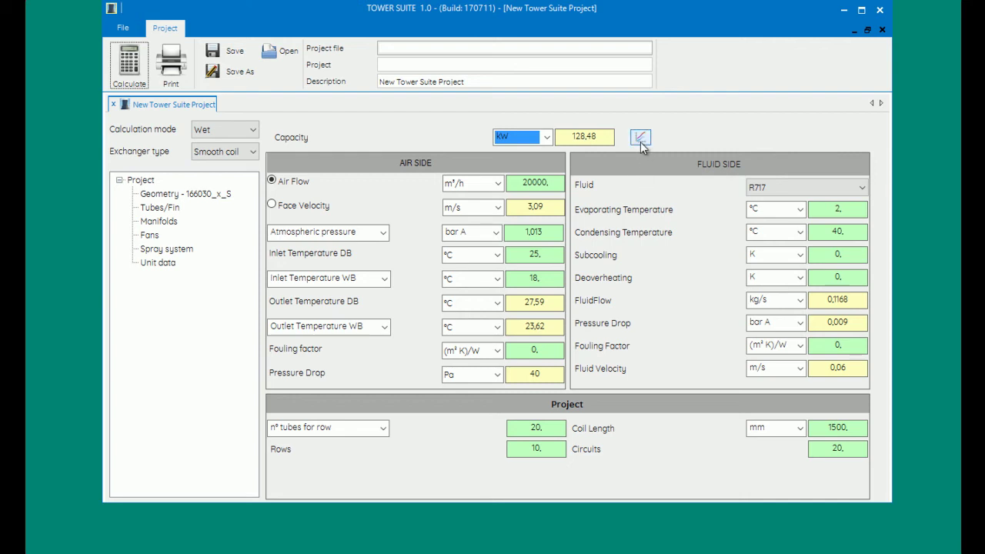
click(641, 141)
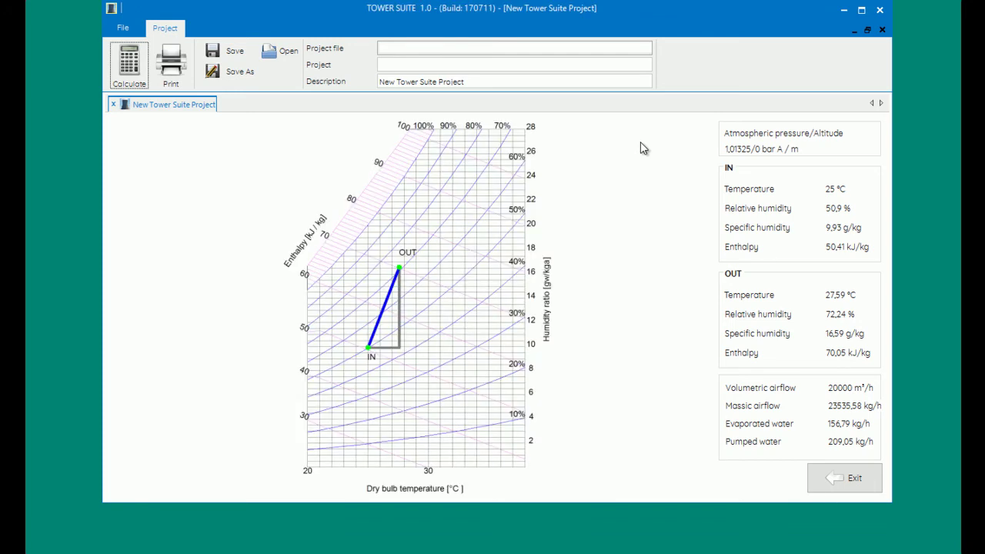
click(851, 482)
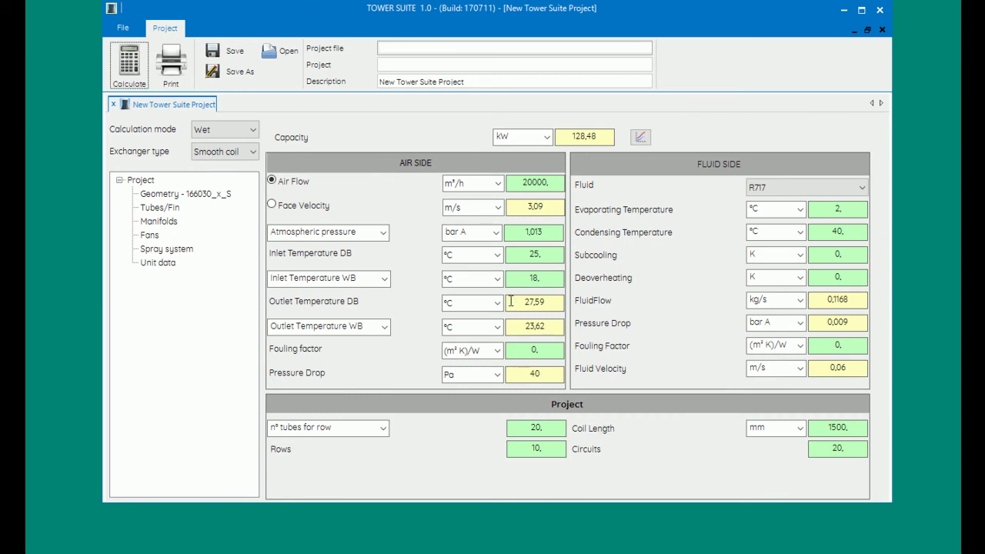
click(176, 68)
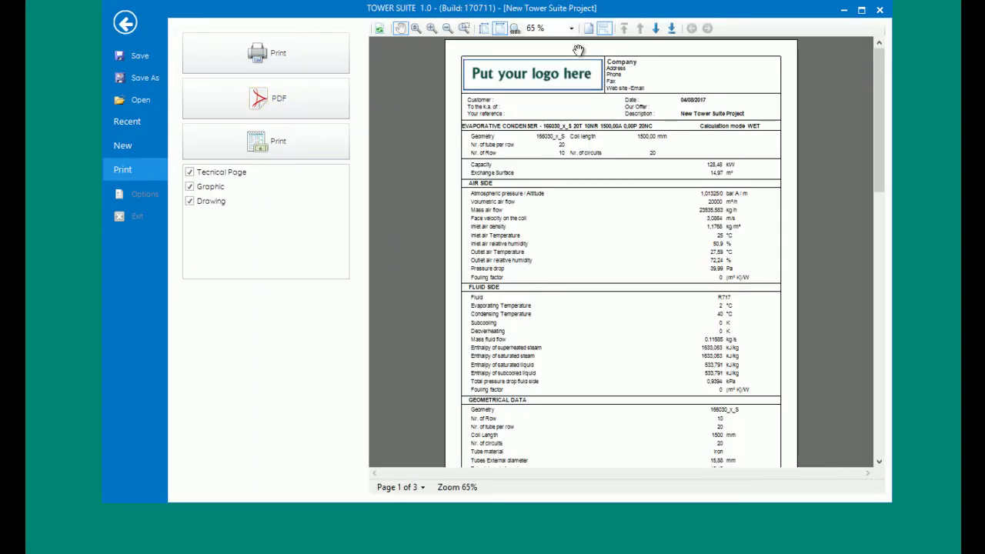
click(571, 28)
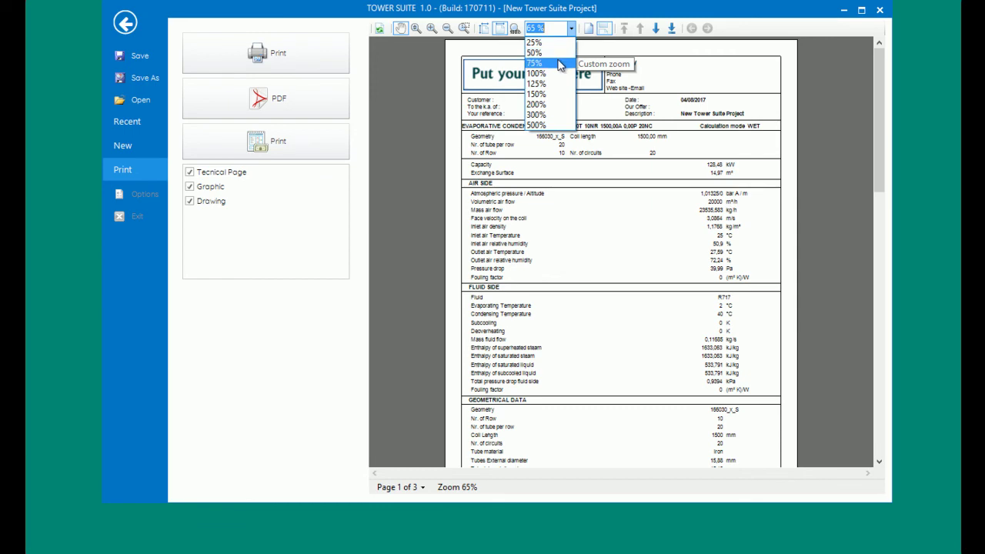
click(560, 65)
drag(694, 480, 744, 483)
mouse_move(879, 142)
mouse_down()
mouse_move(849, 435)
mouse_move(835, 131)
mouse_up()
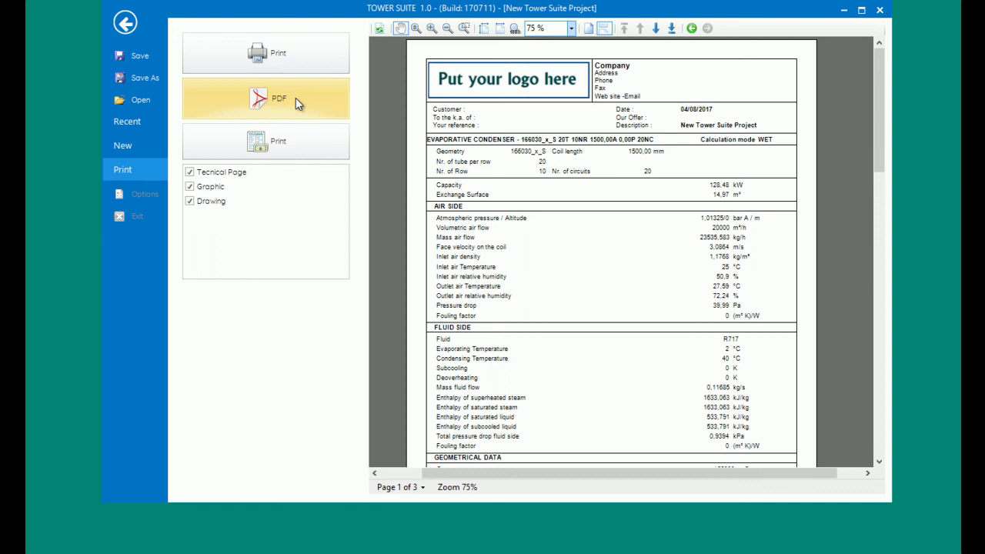
click(287, 93)
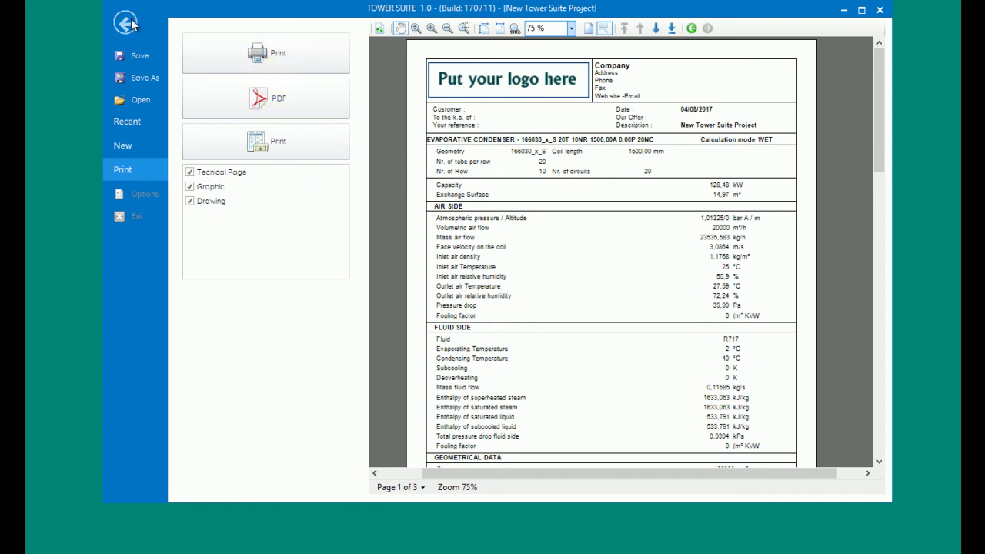